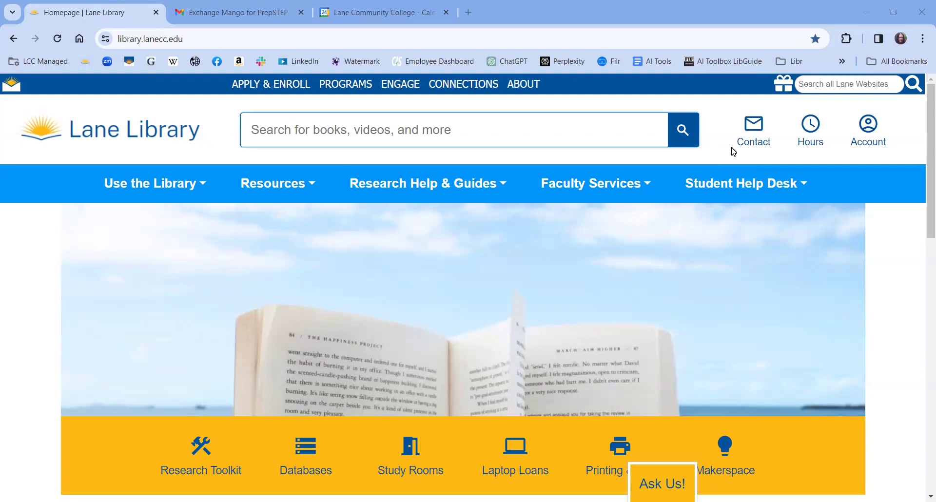
Step: Open the Databases page from the Lane Library homepage
left_click(419, 41)
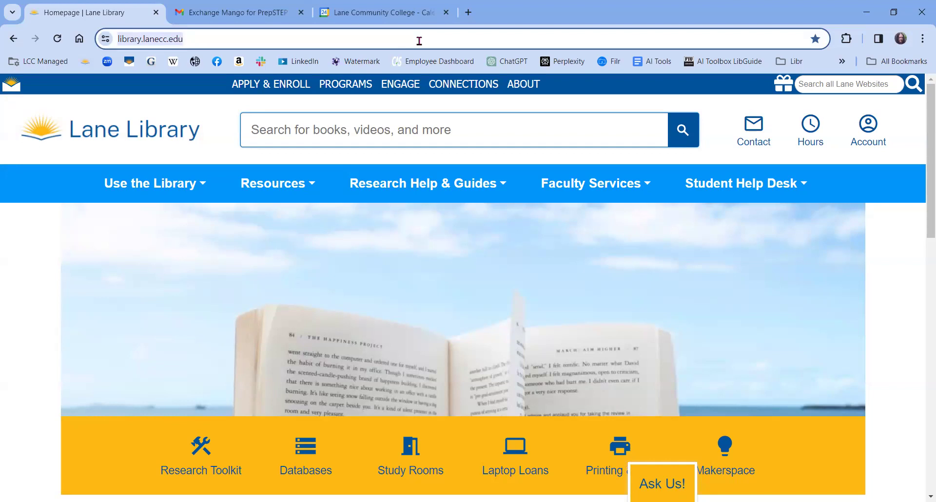
left_click(922, 122)
scroll(922, 141, "down", 3)
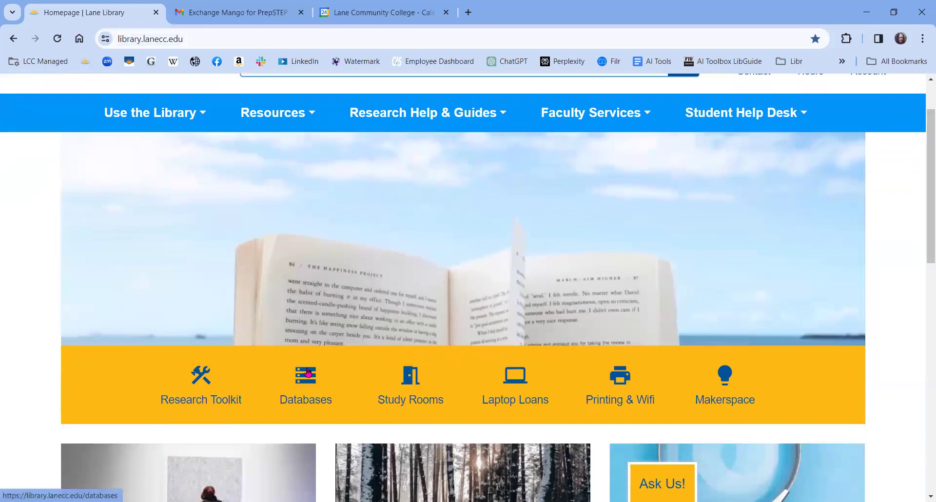
left_click(308, 373)
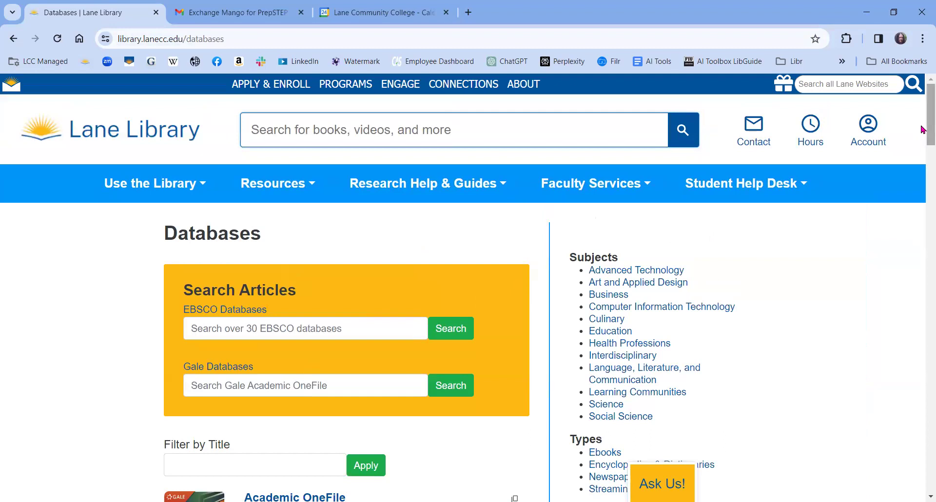
Step: Open the Newspapers database type and launch the US Major Dailies database
scroll(923, 140, "down", 1)
scroll(923, 140, "down", 3)
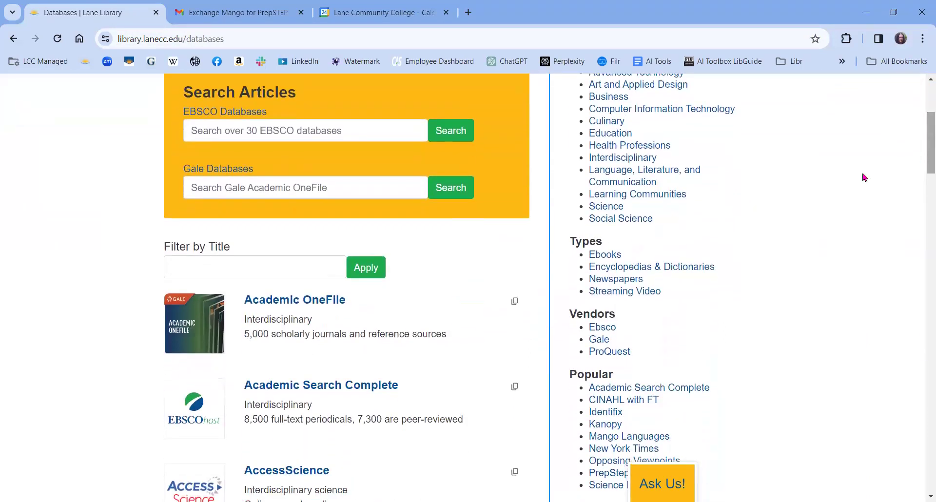
left_click(628, 285)
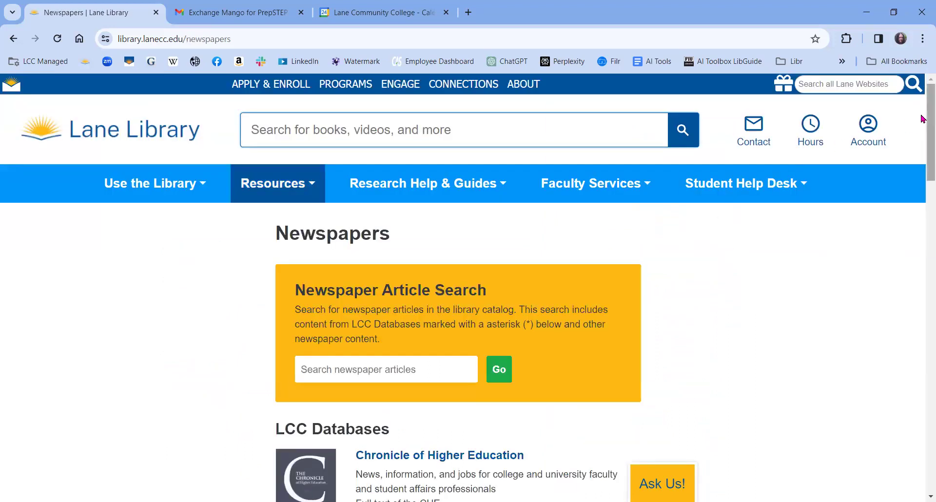
left_click_drag(923, 117, 923, 244)
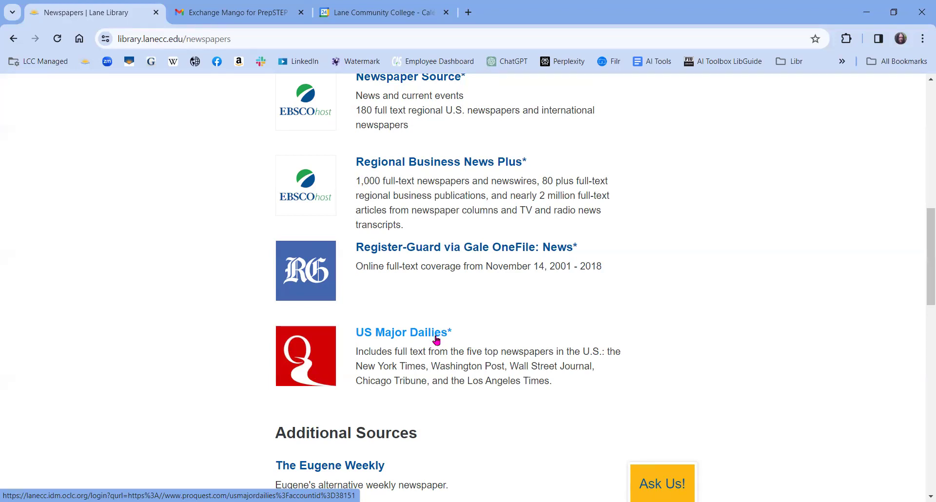
left_click(436, 337)
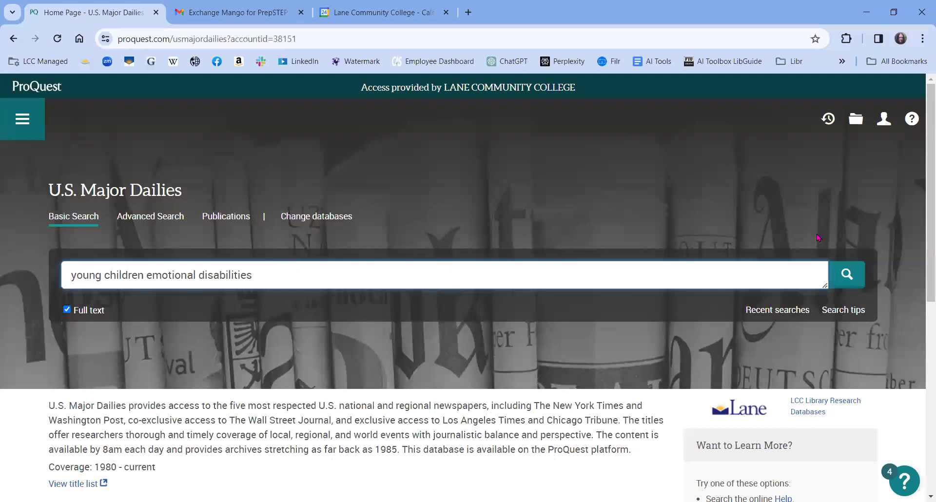
Step: Search U.S. Major Dailies for full-text articles on "young children emotional disabilities" and look through the results
left_click(843, 268)
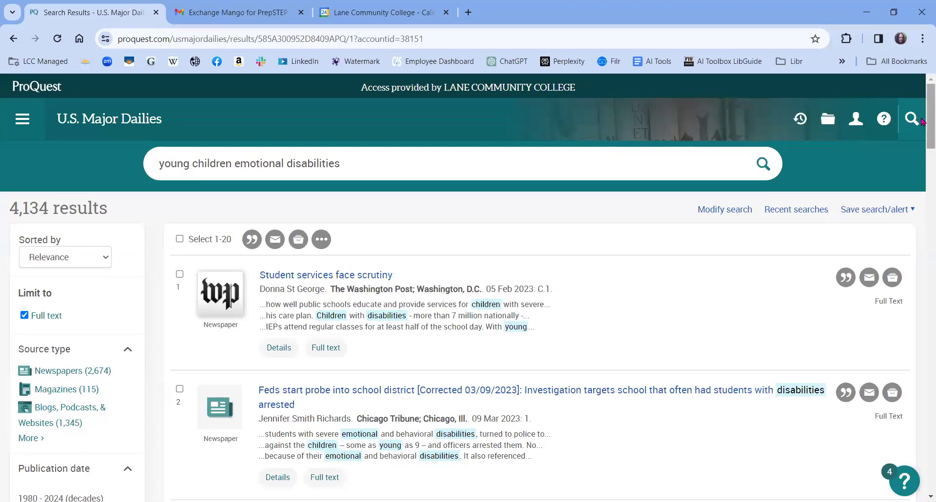
left_click_drag(923, 122, 923, 232)
scroll(923, 231, "down", 2)
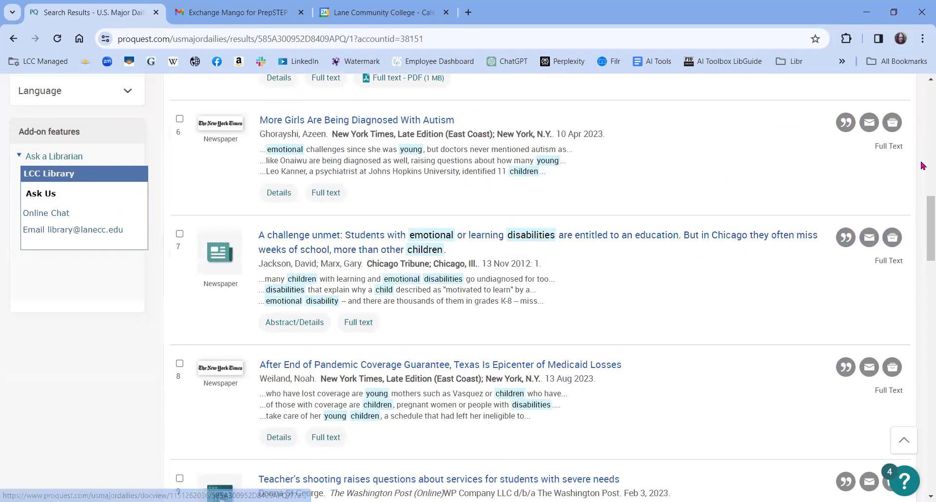
Step: Limit the search results to the publication date range 2010 to 2024
left_click_drag(928, 202, 923, 116)
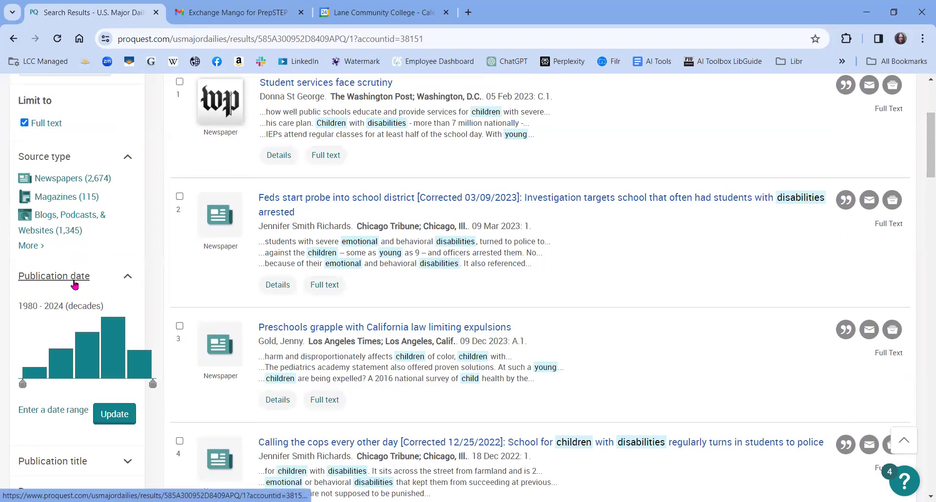
mouse_move(23, 387)
left_click_drag(24, 387, 96, 389)
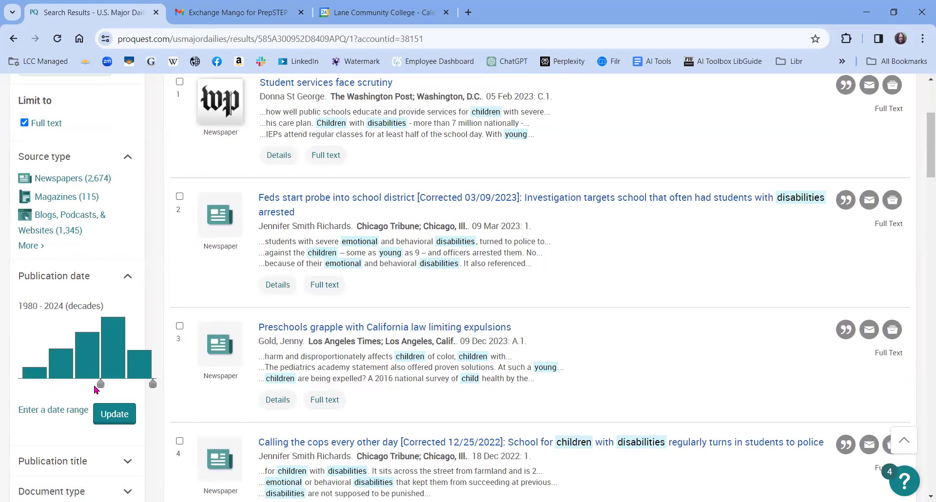
left_click(111, 418)
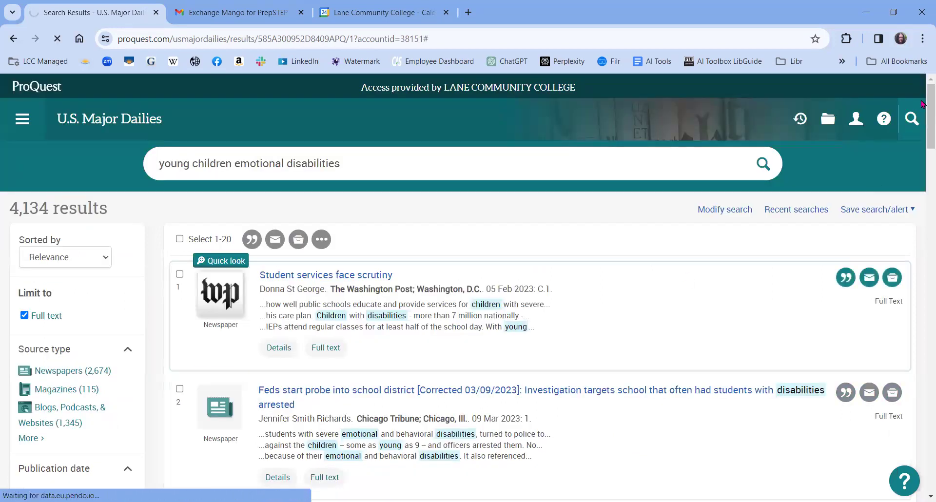
Step: Narrow the publication date range to 2018–2024 and check the number of results
left_click_drag(922, 104, 922, 151)
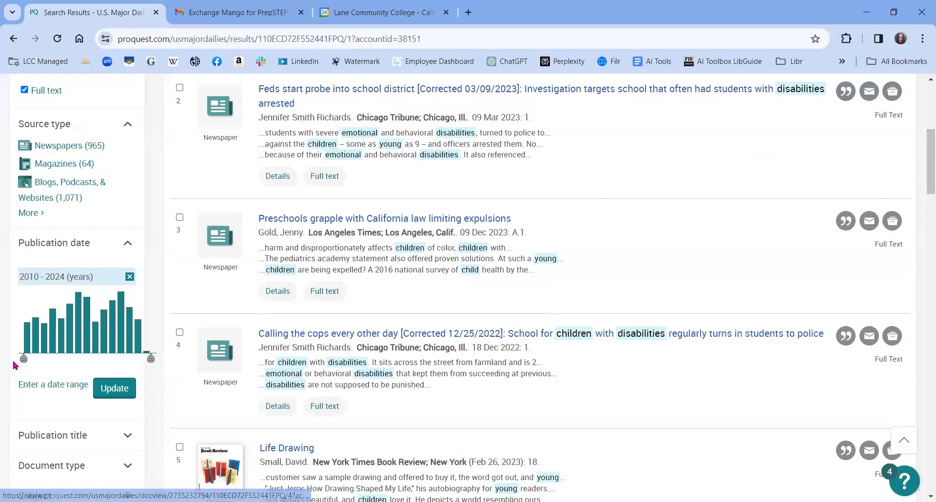
mouse_move(24, 364)
left_click_drag(24, 365, 92, 365)
left_click(111, 389)
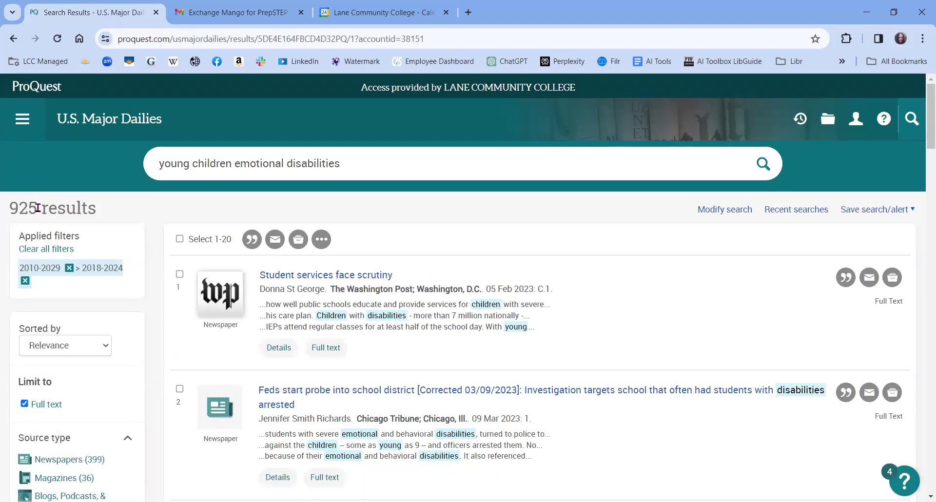
left_click_drag(38, 207, 16, 209)
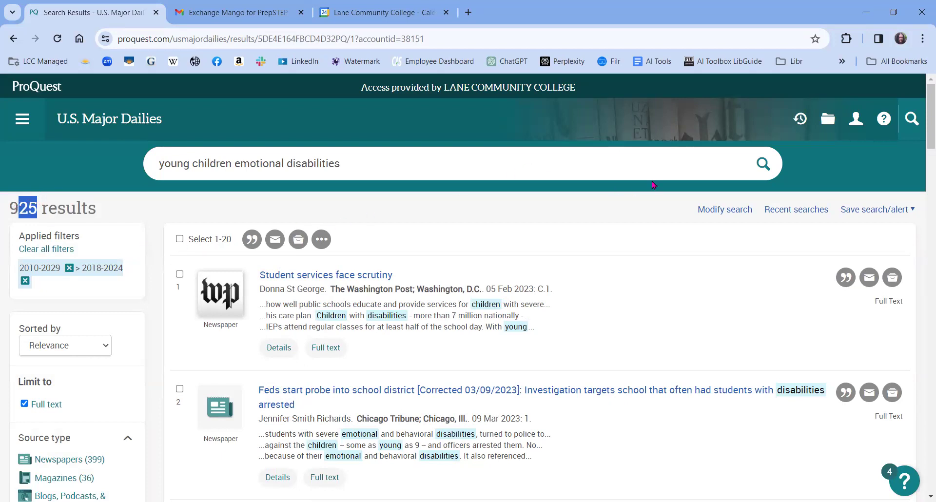
Step: Open the New York Times article "More Girls Are Being Diagnosed With Autism" and skim its full text
left_click_drag(923, 125, 923, 211)
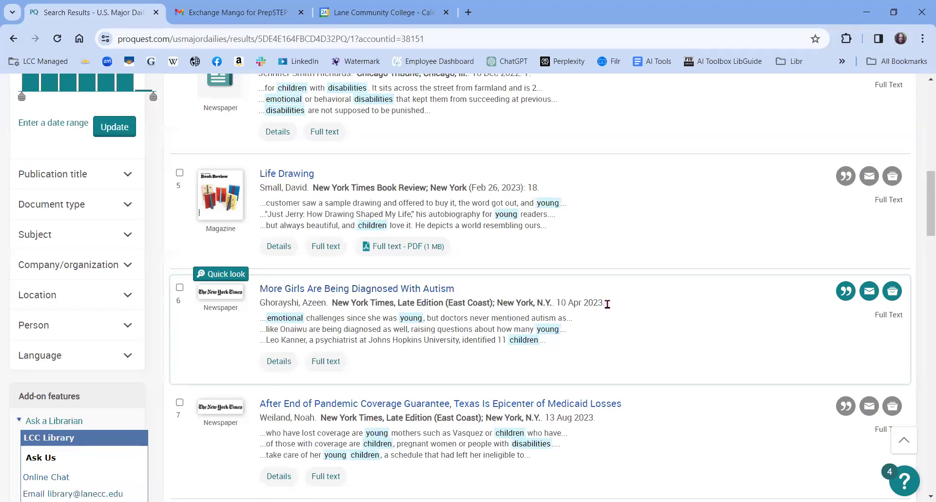
left_click_drag(607, 304, 558, 305)
left_click(417, 290)
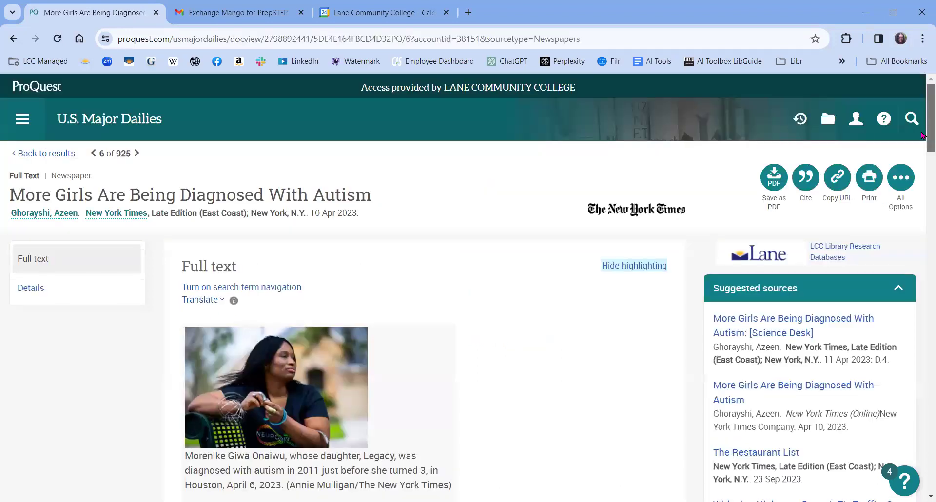
scroll(923, 161, "down", 6)
scroll(923, 207, "down", 12)
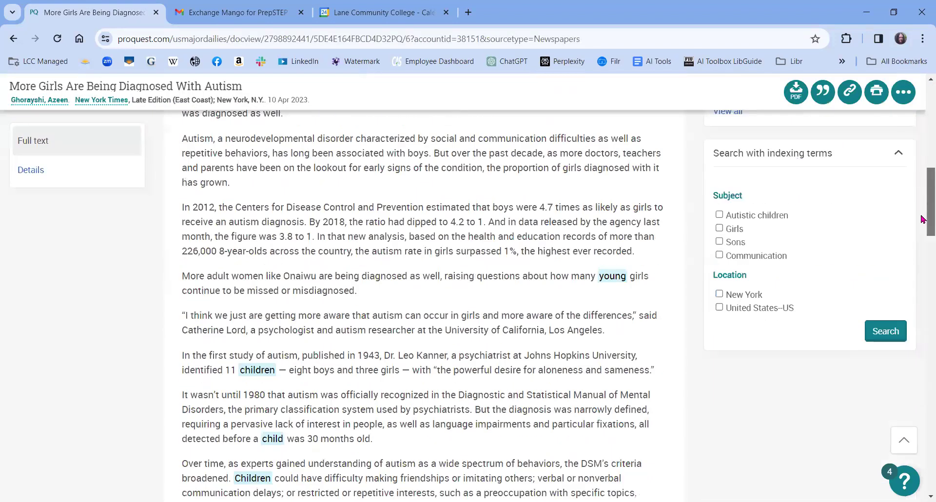
Step: Copy the article's citation in APA 7th - American Psychological Association, 7th Edition style and close the citation window
left_click_drag(923, 267, 923, 130)
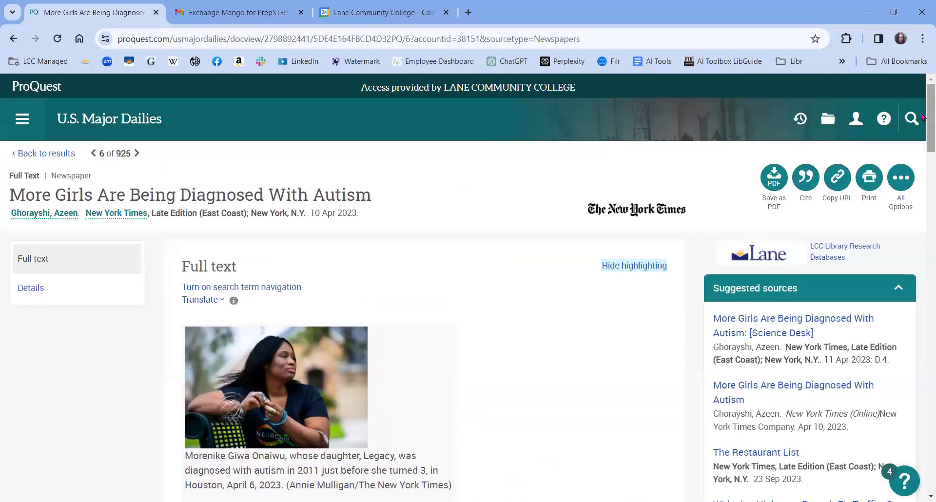
left_click(807, 180)
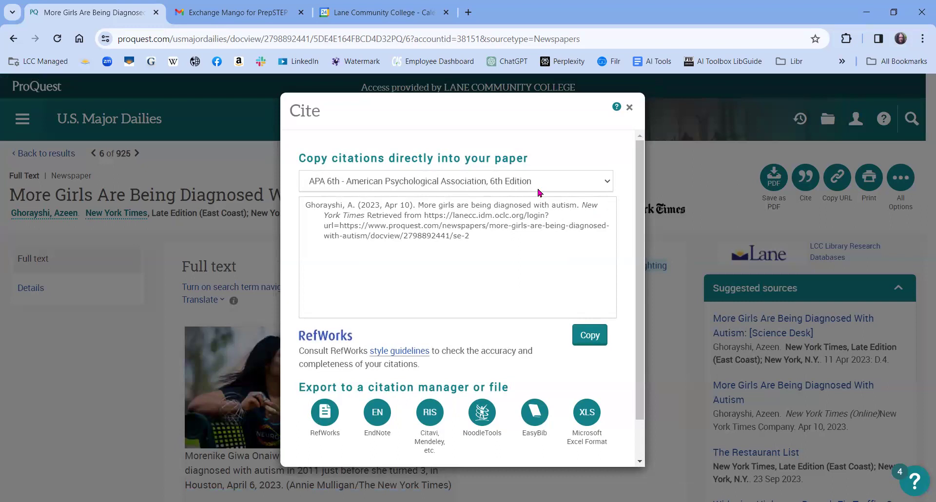
left_click(537, 189)
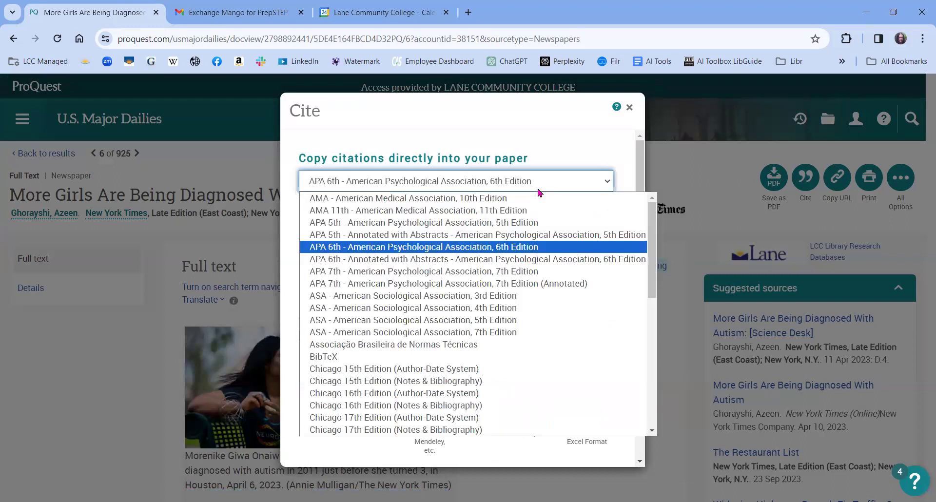
left_click(527, 276)
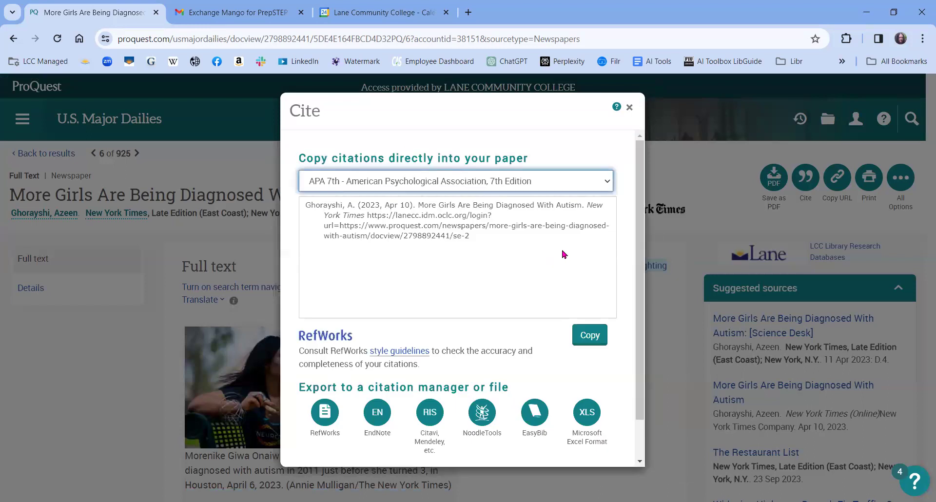
left_click(590, 335)
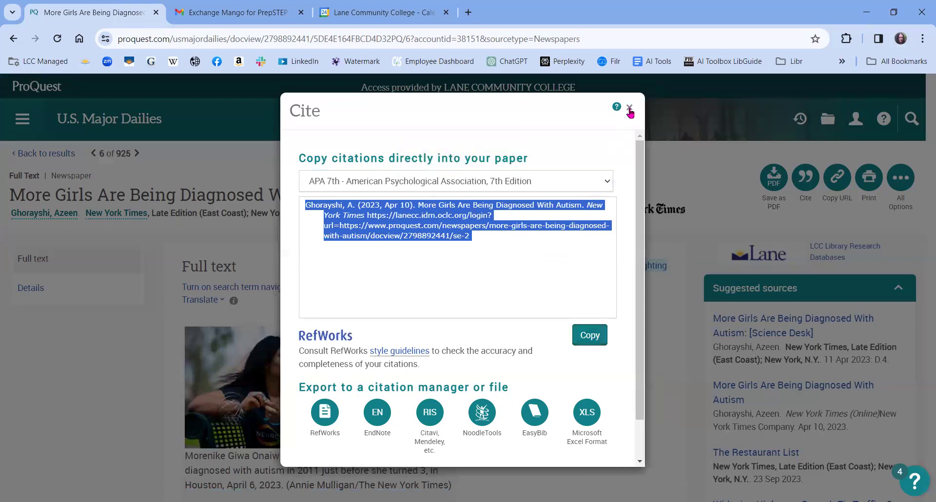
left_click(630, 110)
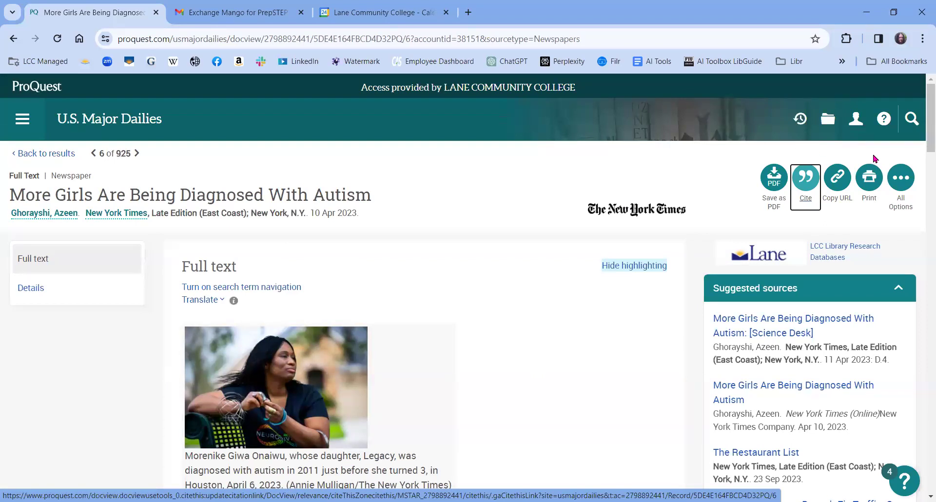
Step: Choose to email the article and include bibliographic citations at the end
left_click(902, 183)
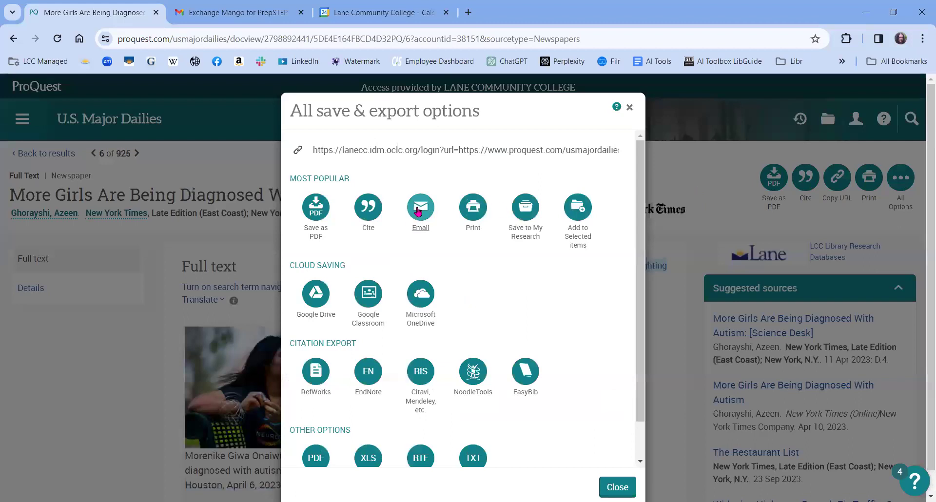
left_click(418, 210)
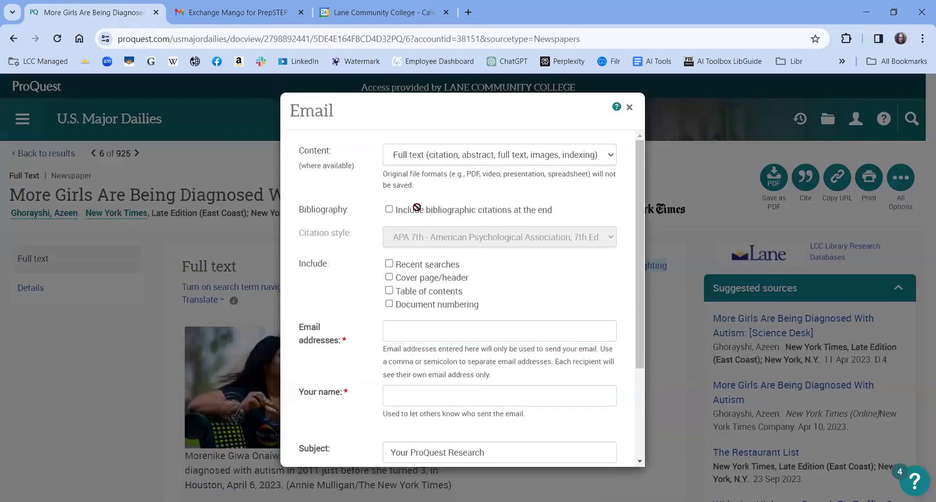
left_click(390, 210)
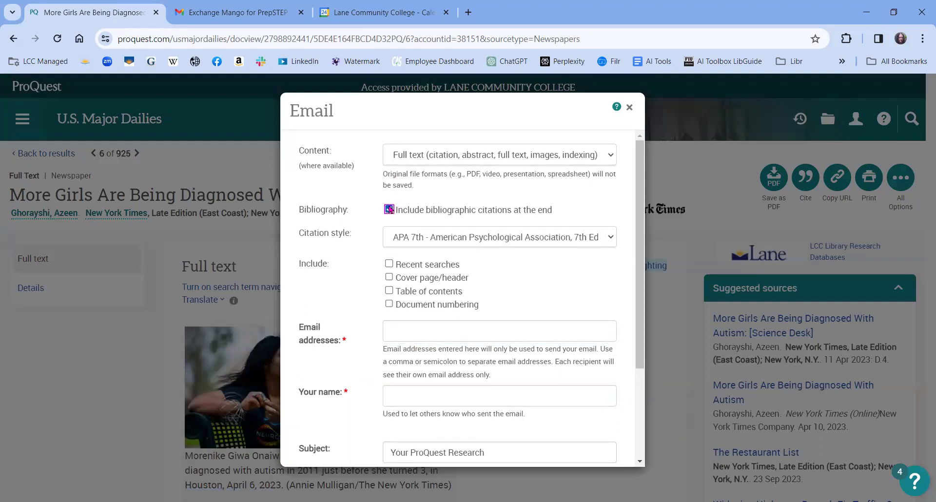
Step: Examine the email form's address, sender name, subject and message fields
left_click(403, 333)
left_click(410, 397)
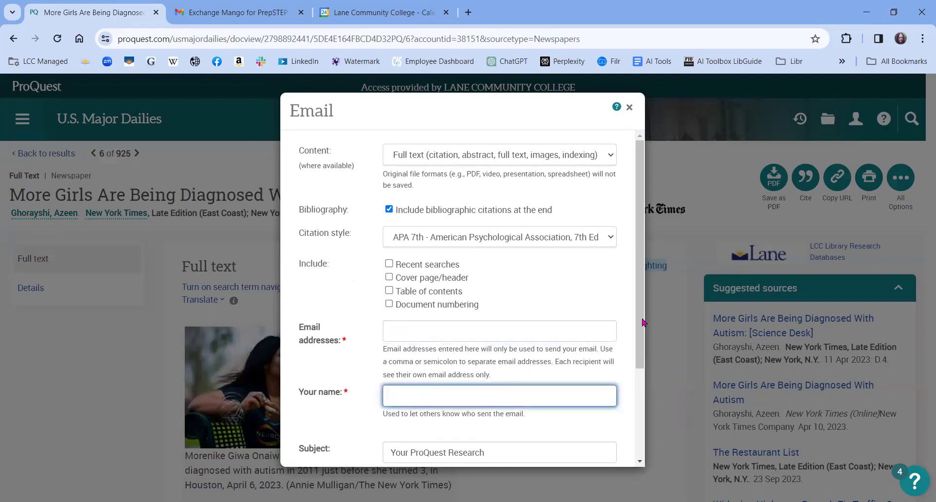
left_click(641, 381)
scroll(641, 385, "down", 2)
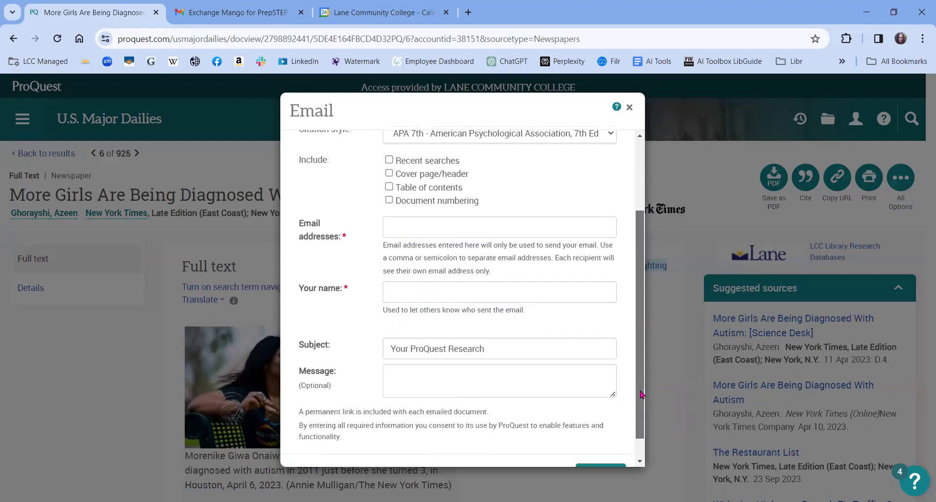
scroll(641, 394, "down", 1)
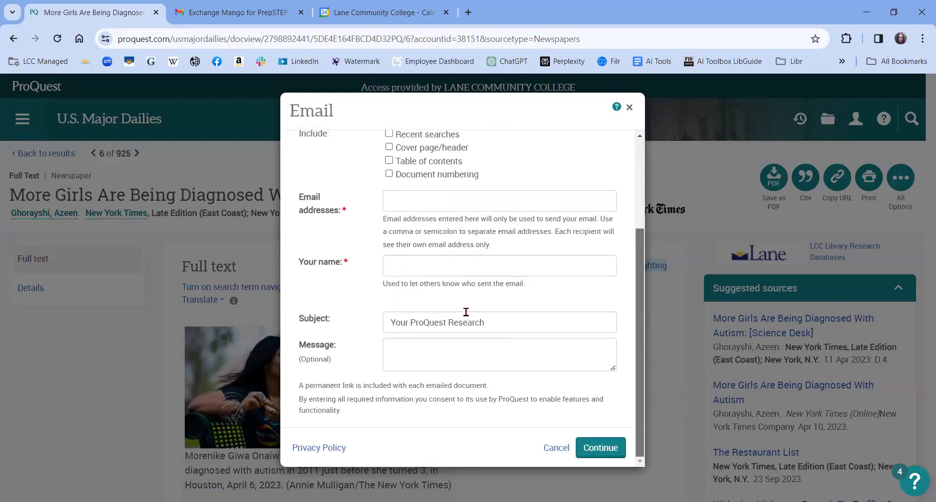
left_click(488, 322)
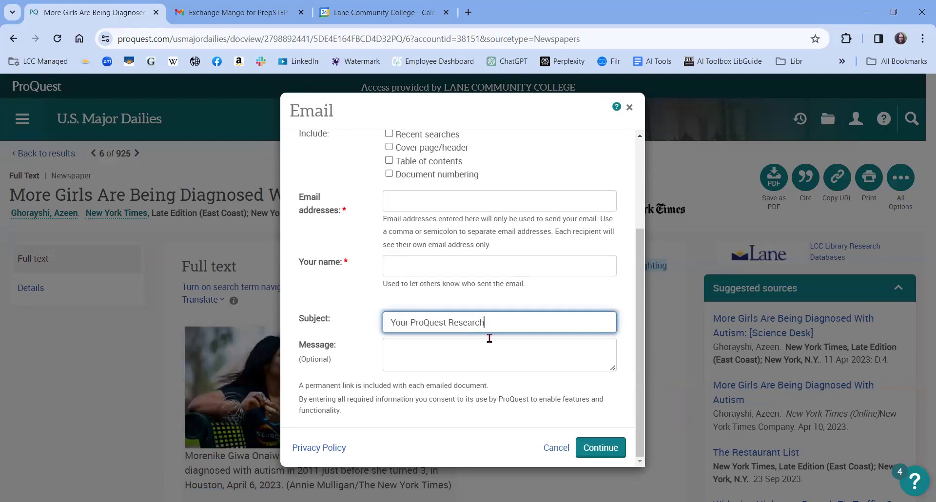